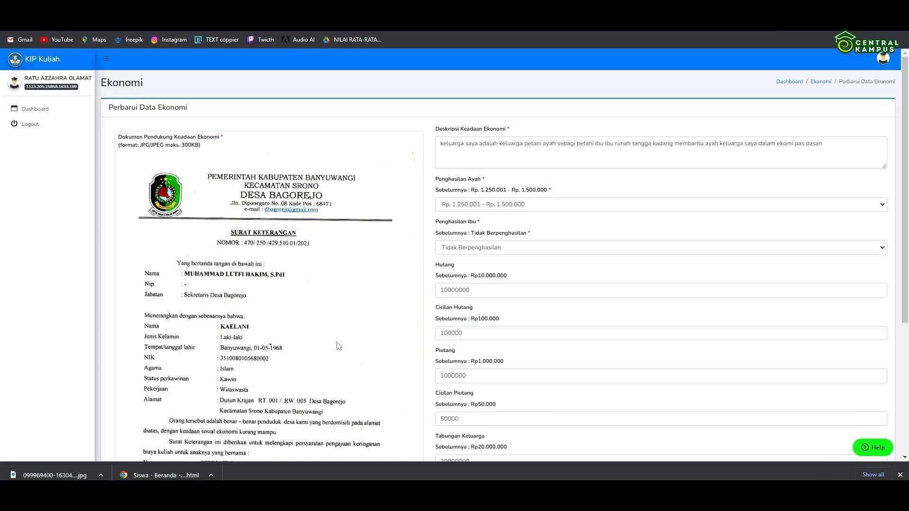
Step: Go back to the dashboard, show the Ekonomi details and open the form for updating the economic data
left_click(58, 115)
left_click(368, 148)
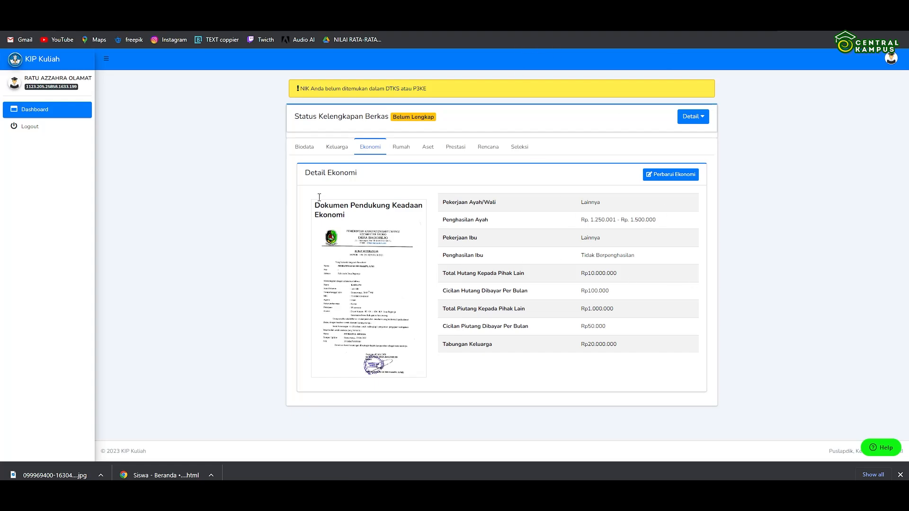
left_click(681, 176)
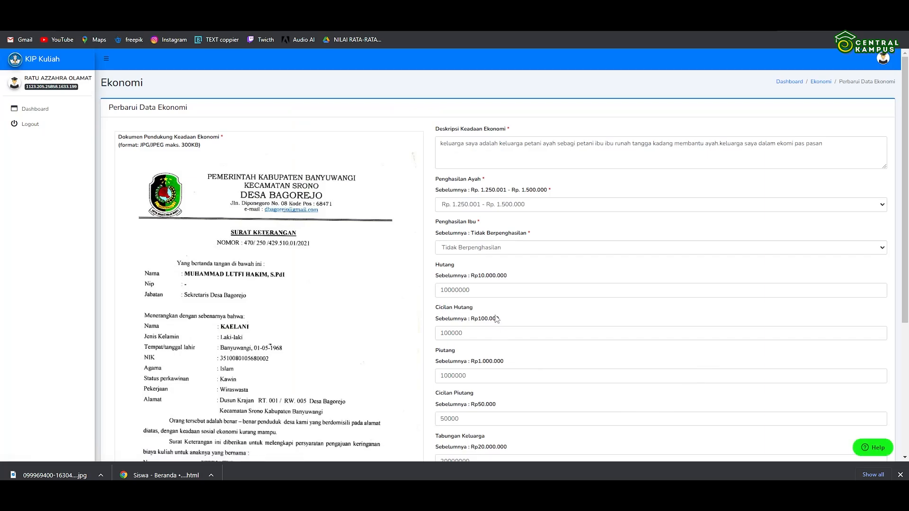
Step: Examine the supporting document for the economic condition, from the letterhead down to the signature and stamp
scroll(285, 316, "down", 1)
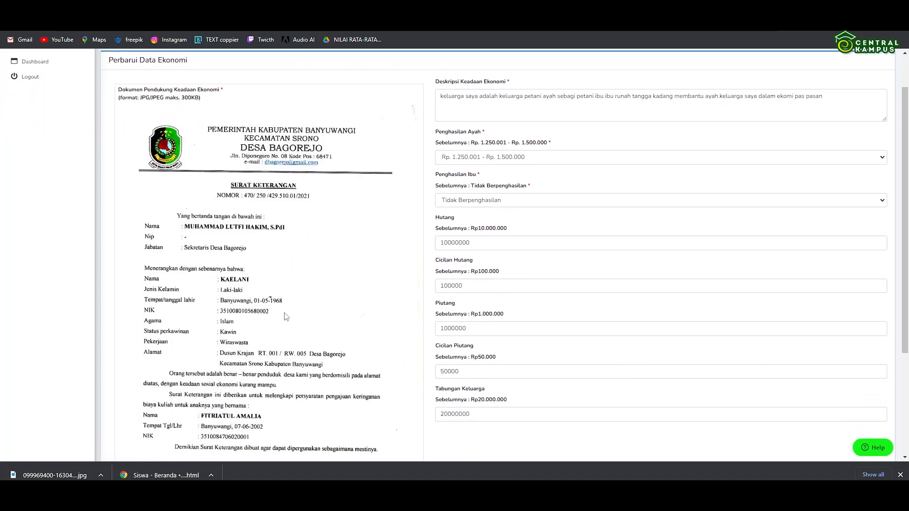
scroll(285, 316, "up", 1)
scroll(286, 315, "down", 4)
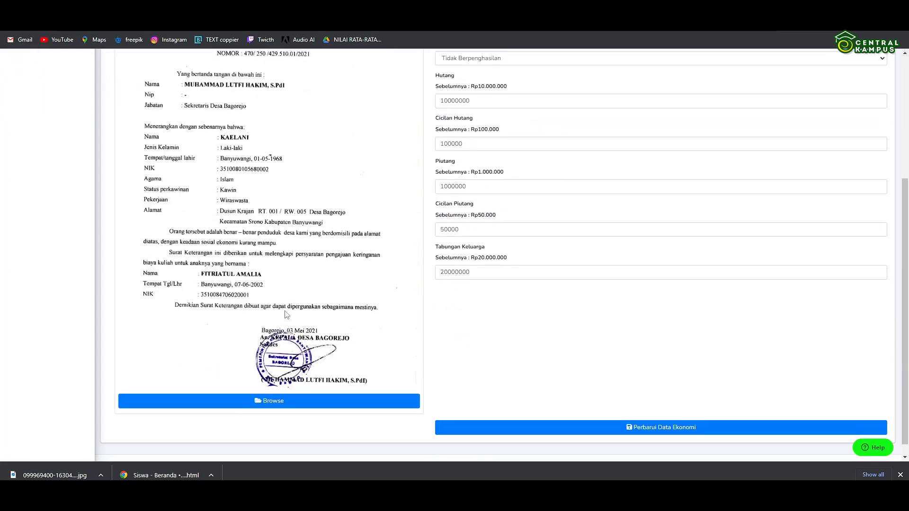
scroll(286, 316, "up", 2)
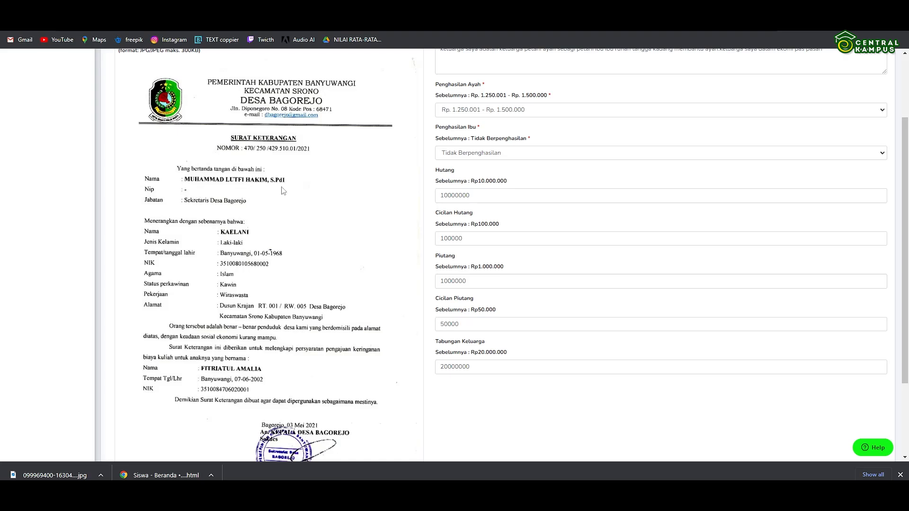
scroll(316, 283, "down", 2)
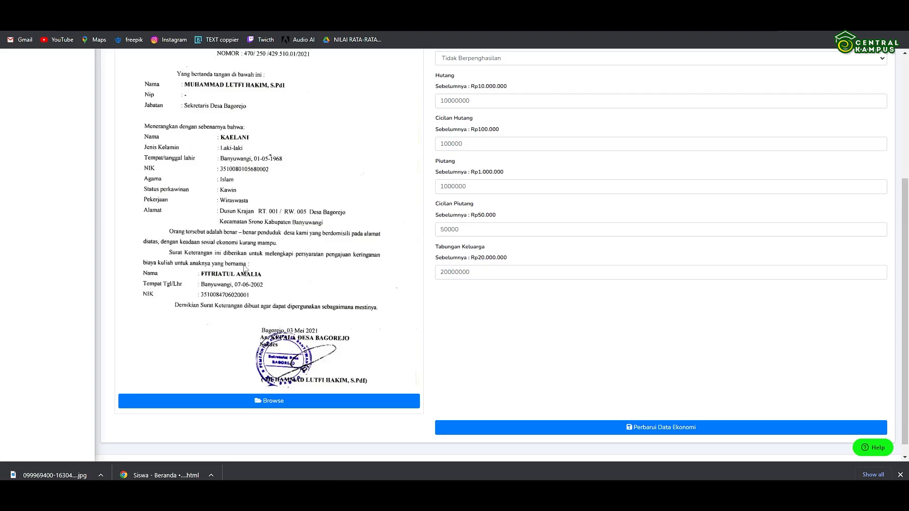
scroll(377, 322, "up", 4)
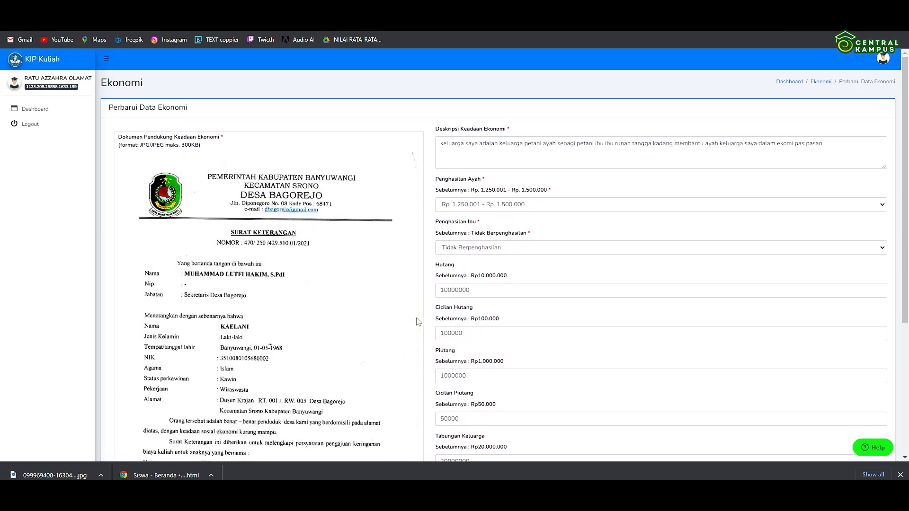
Step: Read through the family's economic condition text in the Deskripsi Keadaan Ekonomi field
left_click(524, 143)
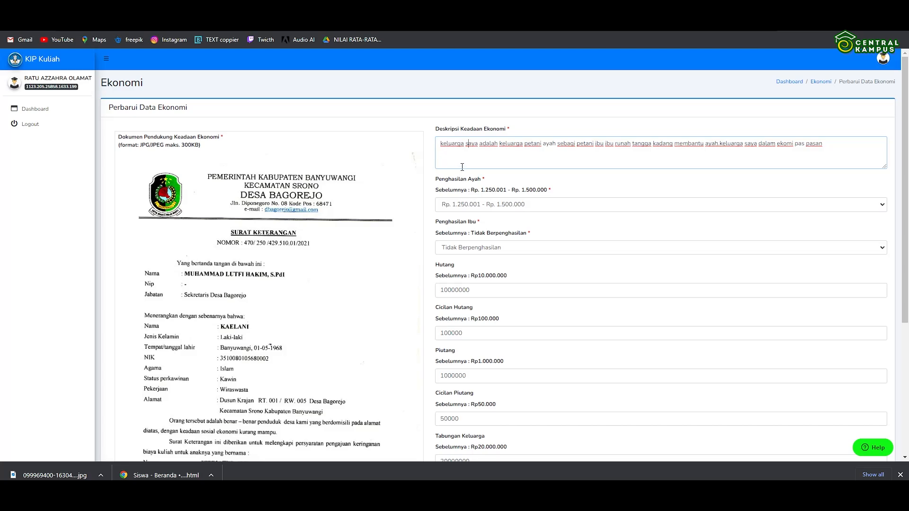
double_click(442, 149)
left_click(504, 162)
left_click_drag(549, 144, 552, 146)
left_click(785, 167)
Step: Look at the available income ranges for Penghasilan Ayah and Penghasilan Ibu, keeping the existing selections
scroll(580, 215, "down", 1)
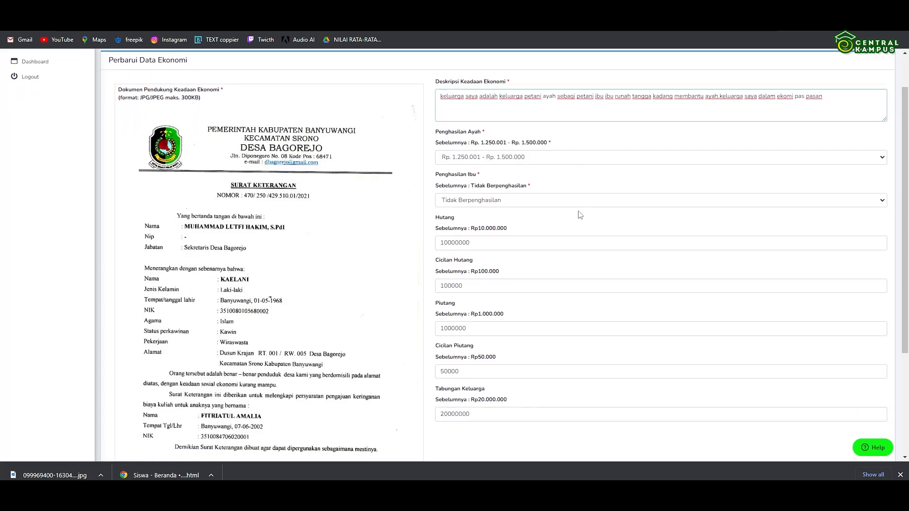
left_click(568, 162)
left_click(568, 162)
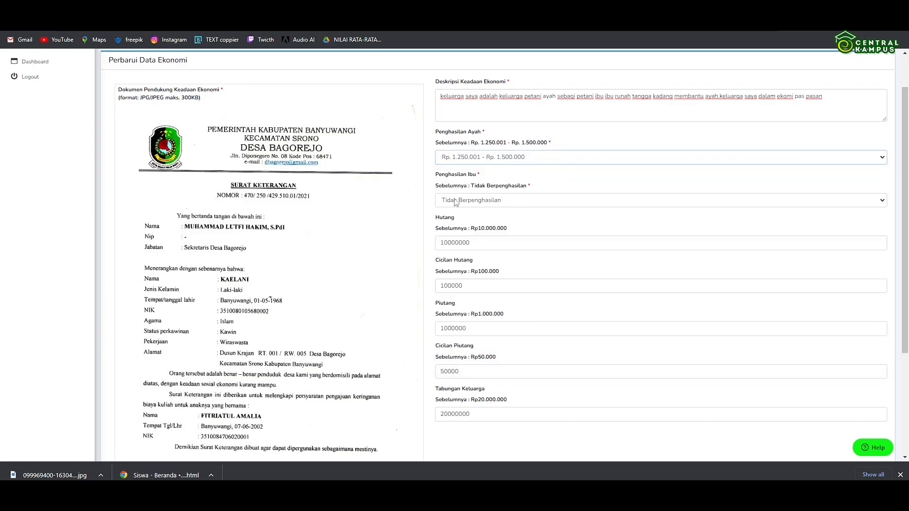
left_click(578, 205)
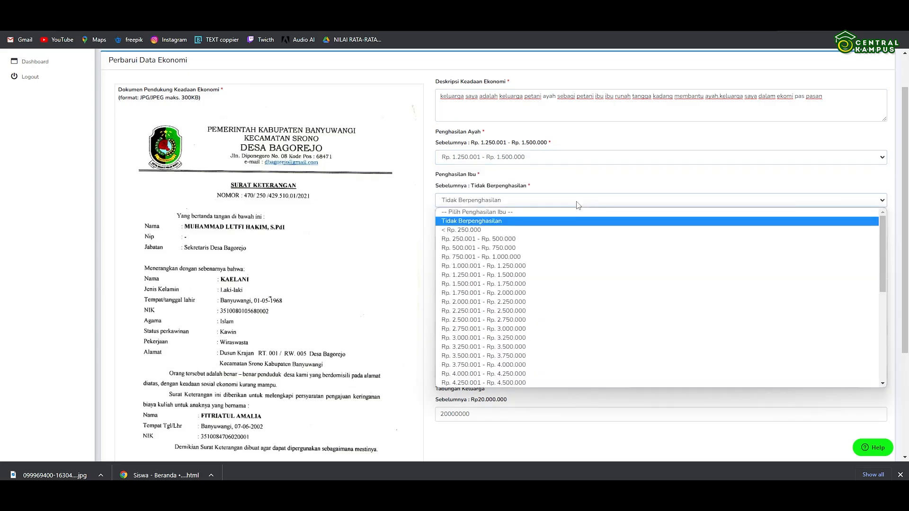
left_click(578, 206)
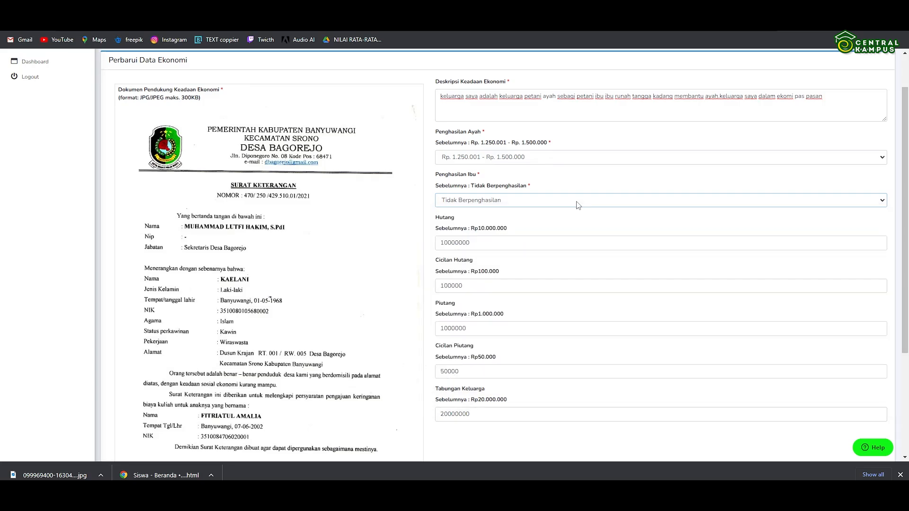
Step: Check the amounts in the Cicilan Hutang, Cicilan Piutang and Tabungan Keluarga fields
scroll(574, 235, "down", 1)
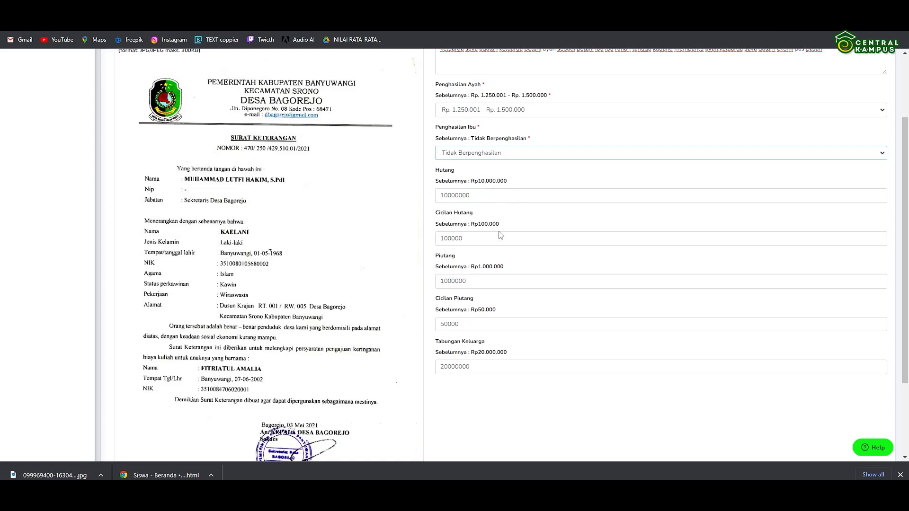
left_click(481, 240)
left_click(515, 267)
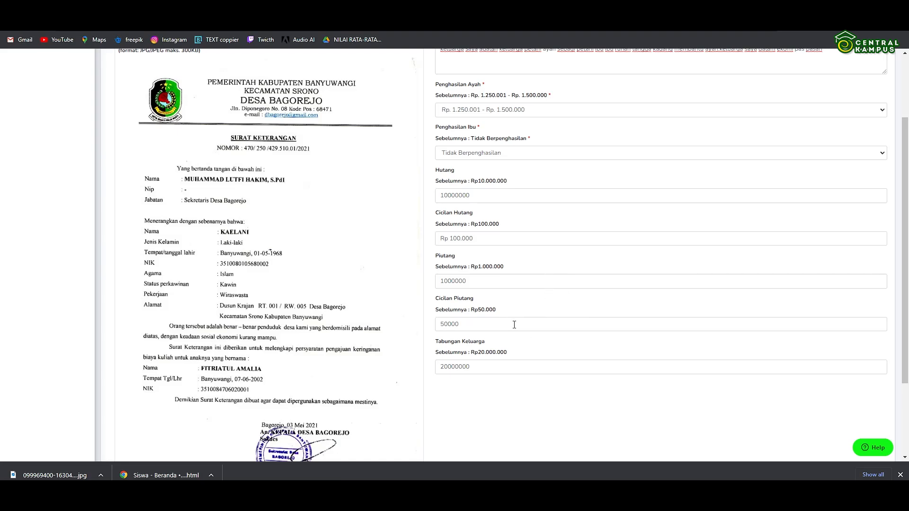
scroll(514, 324, "down", 1)
left_click(537, 279)
scroll(537, 280, "up", 1)
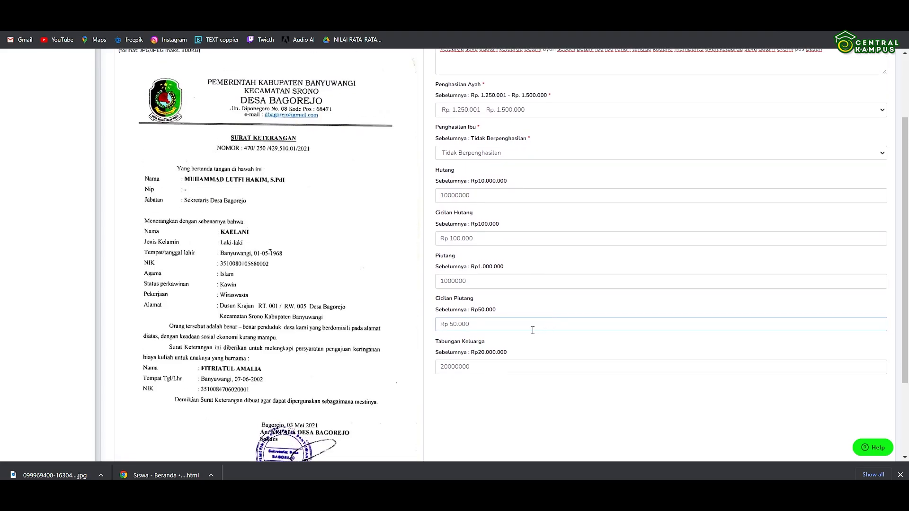
scroll(526, 363, "down", 1)
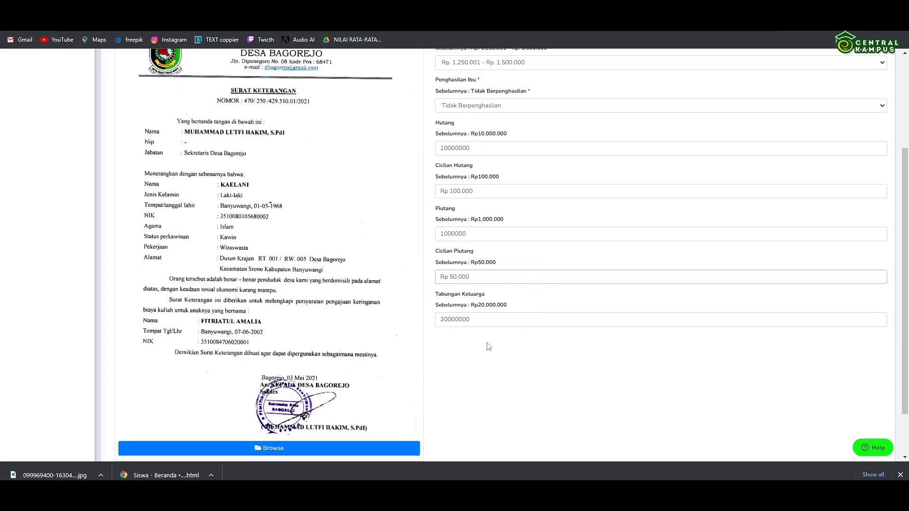
left_click(484, 321)
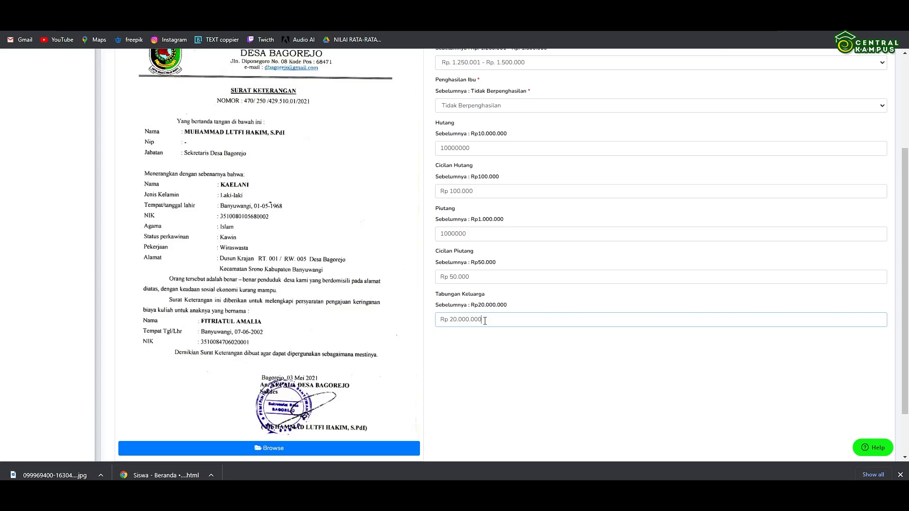
Step: Review the whole Perbarui Data Ekonomi form, from the description and parental incomes to the debt, receivable and savings amounts
scroll(580, 358, "up", 3)
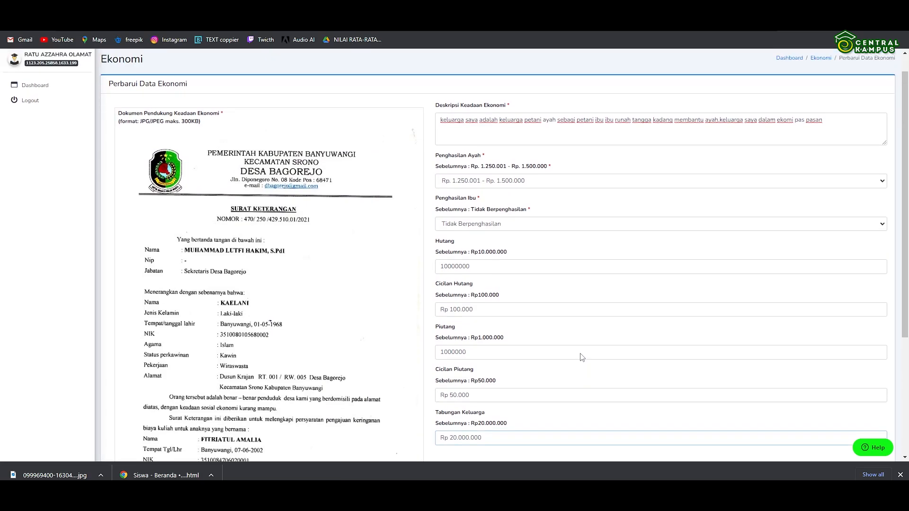
scroll(606, 312, "down", 3)
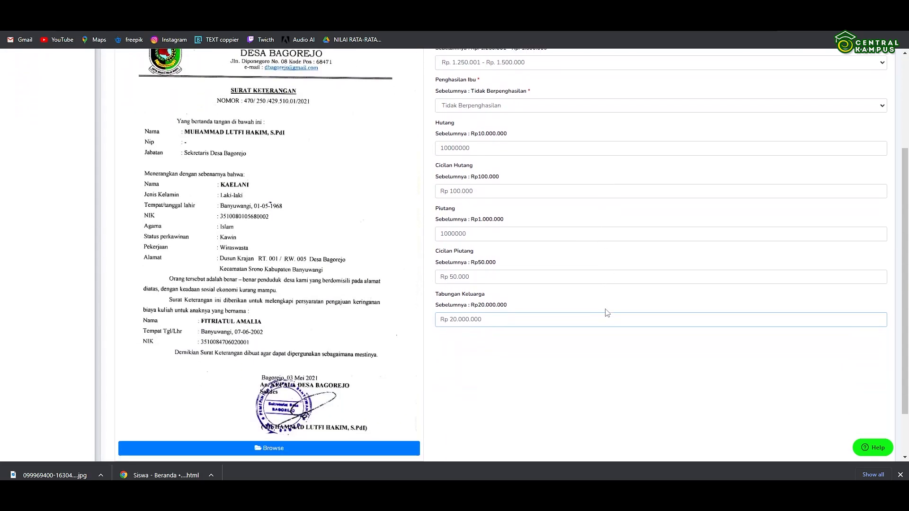
scroll(607, 315, "down", 2)
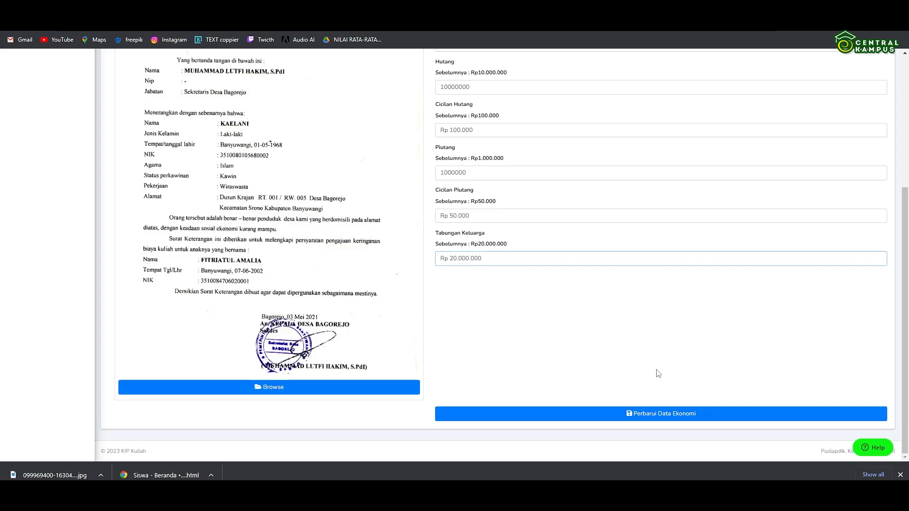
scroll(658, 382, "up", 4)
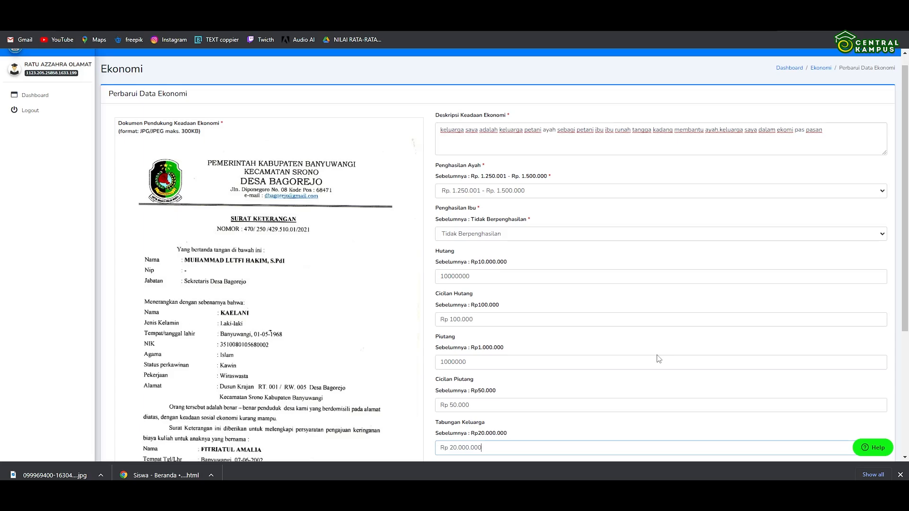
scroll(663, 358, "down", 2)
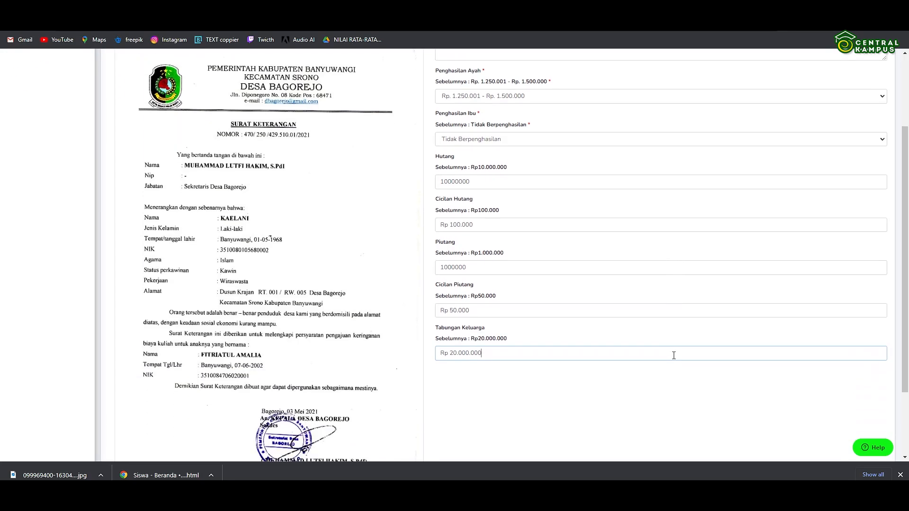
scroll(673, 355, "up", 2)
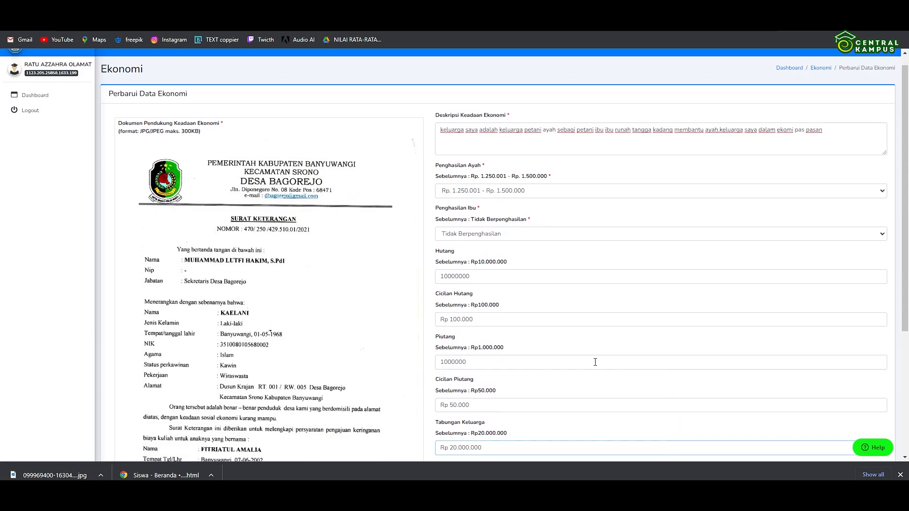
scroll(595, 361, "down", 2)
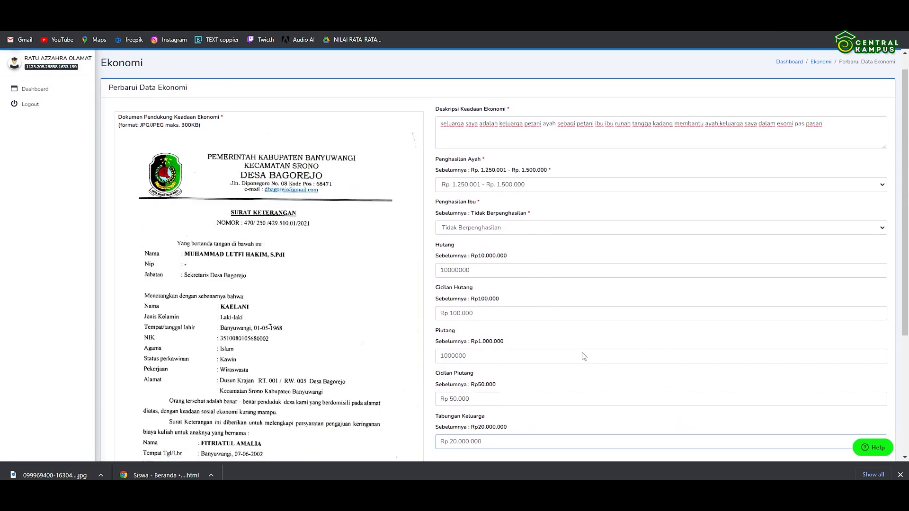
scroll(611, 359, "up", 2)
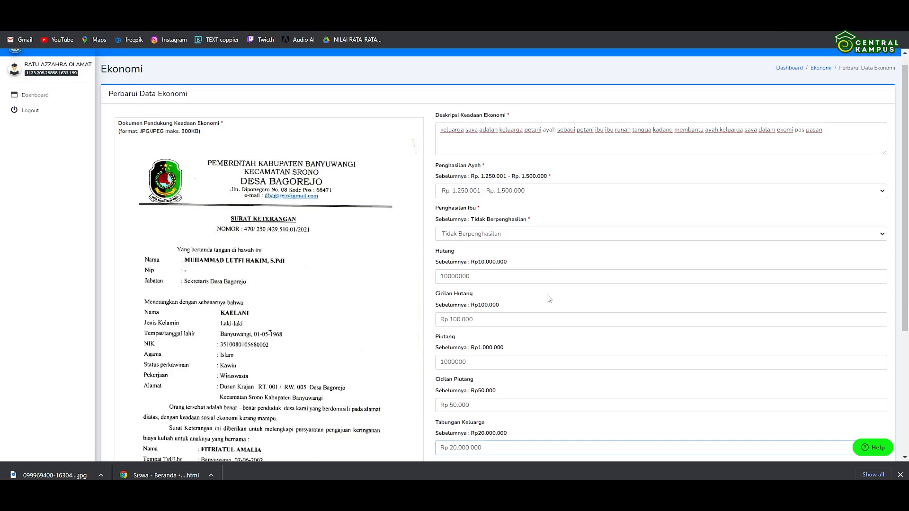
scroll(548, 299, "down", 3)
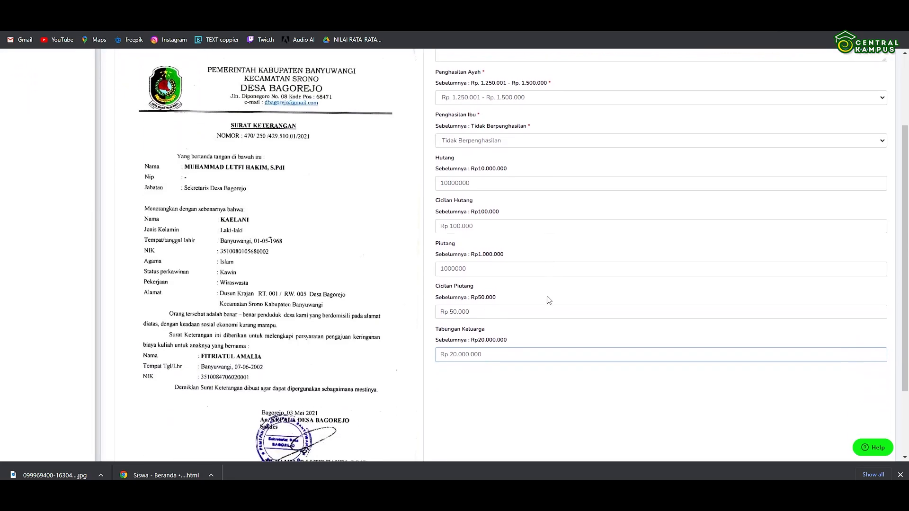
scroll(548, 300, "up", 3)
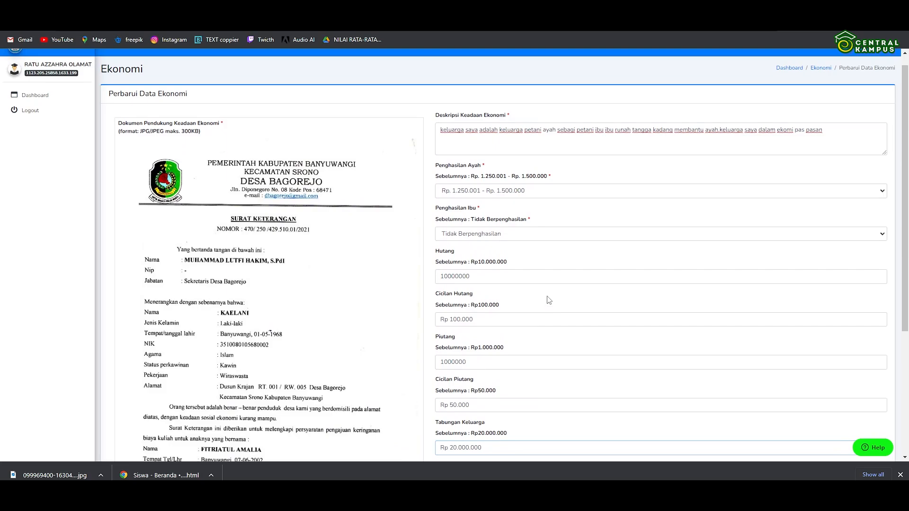
scroll(594, 347, "down", 2)
scroll(595, 347, "up", 1)
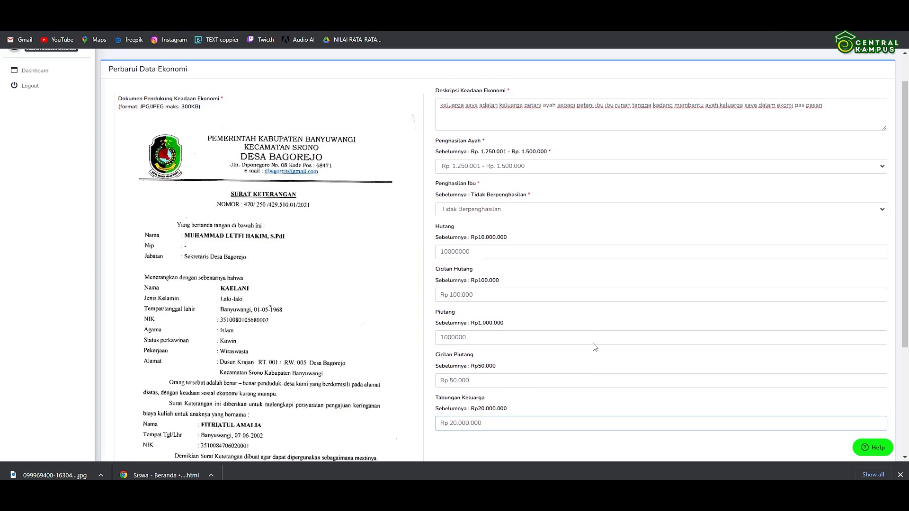
scroll(595, 346, "up", 1)
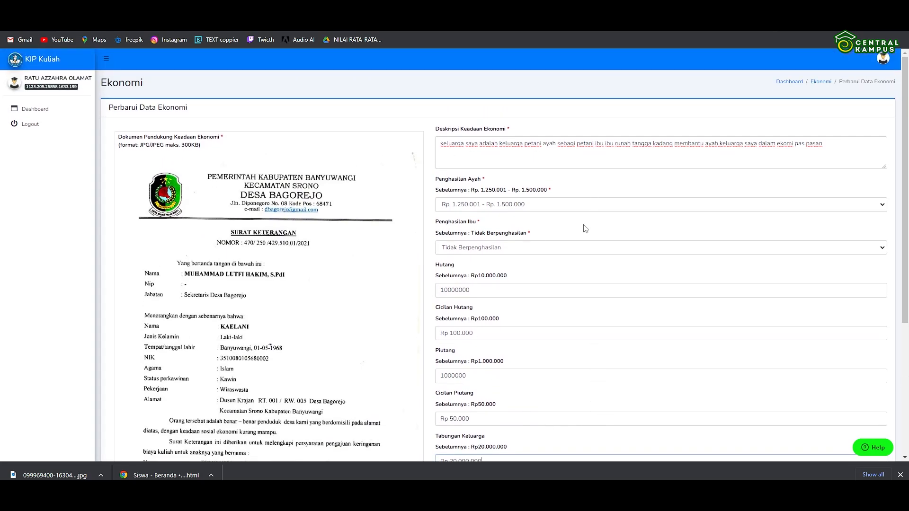
scroll(585, 229, "down", 2)
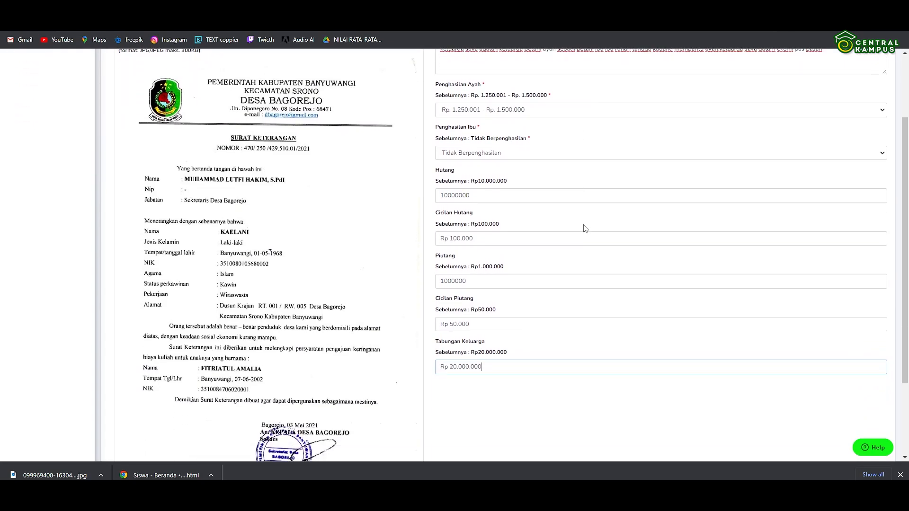
scroll(586, 228, "up", 1)
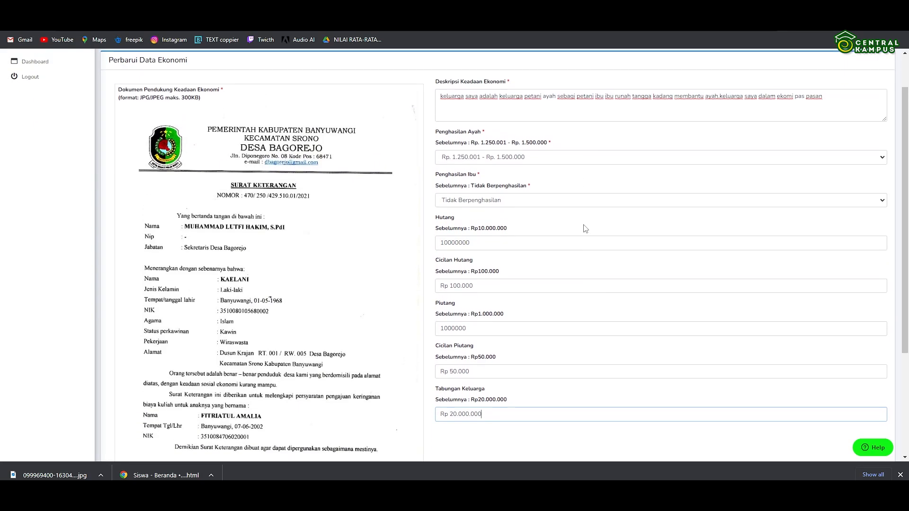